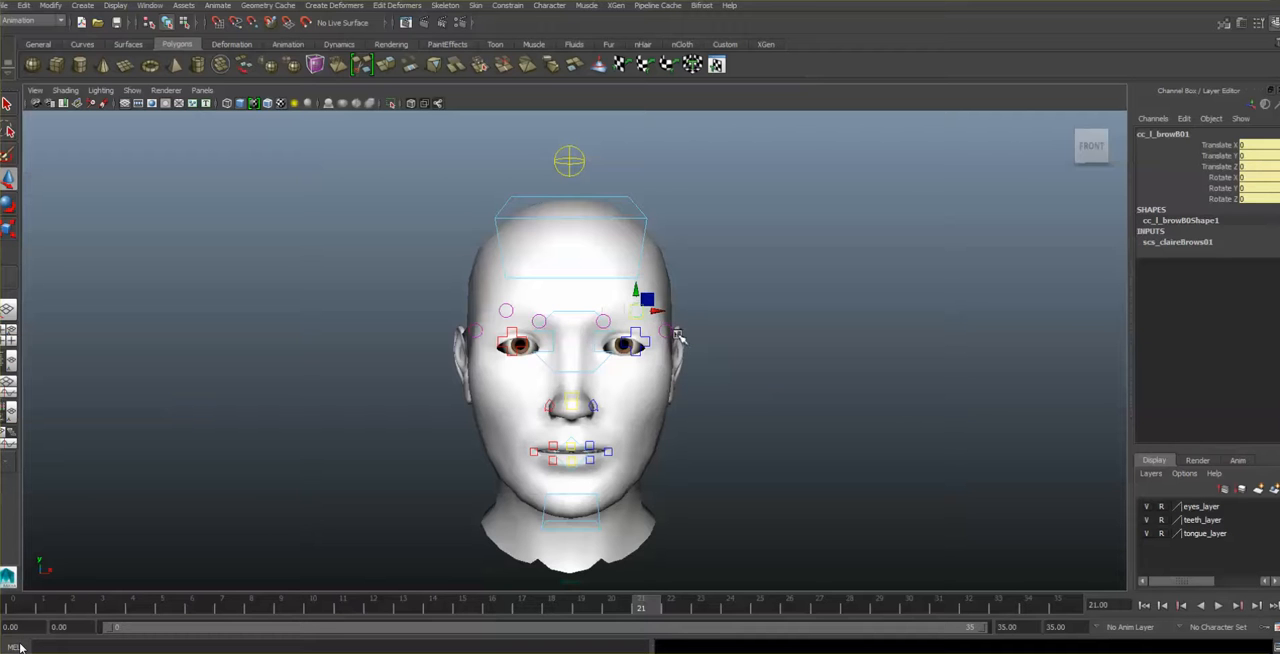
- Expand the scs_claireBrows01 input of the selected left brow control and review its brow channels
click(1183, 244)
scroll(1186, 300, down, 3)
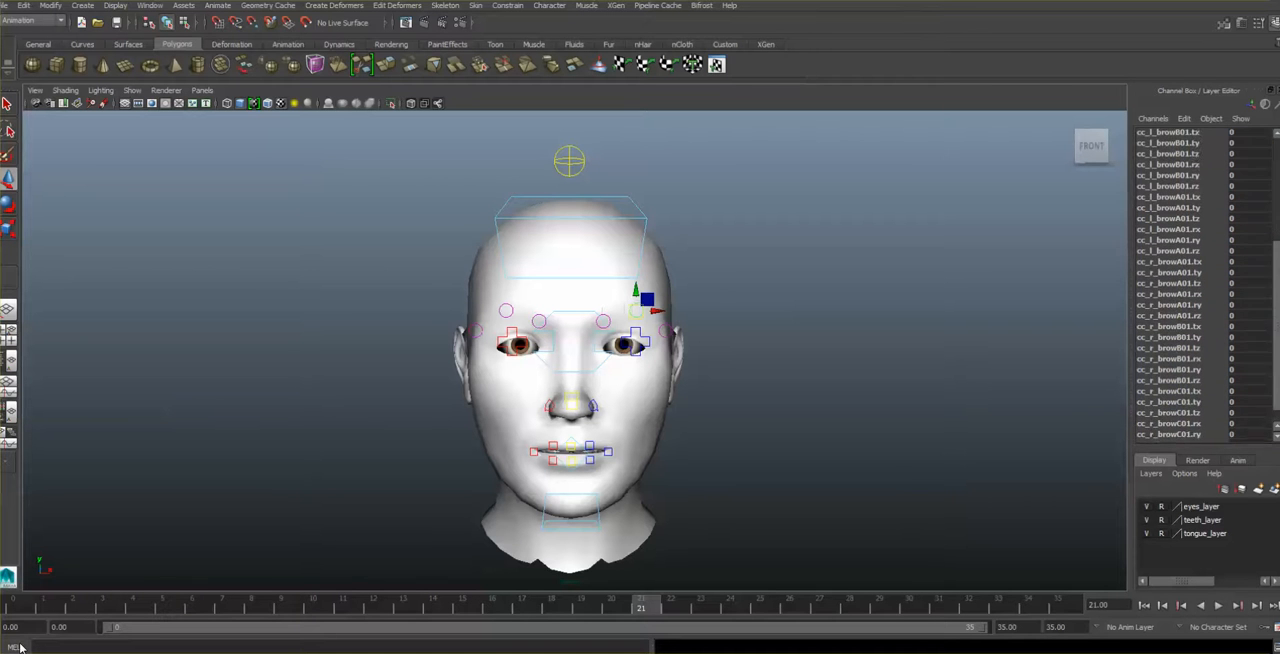
scroll(1186, 300, down, 1)
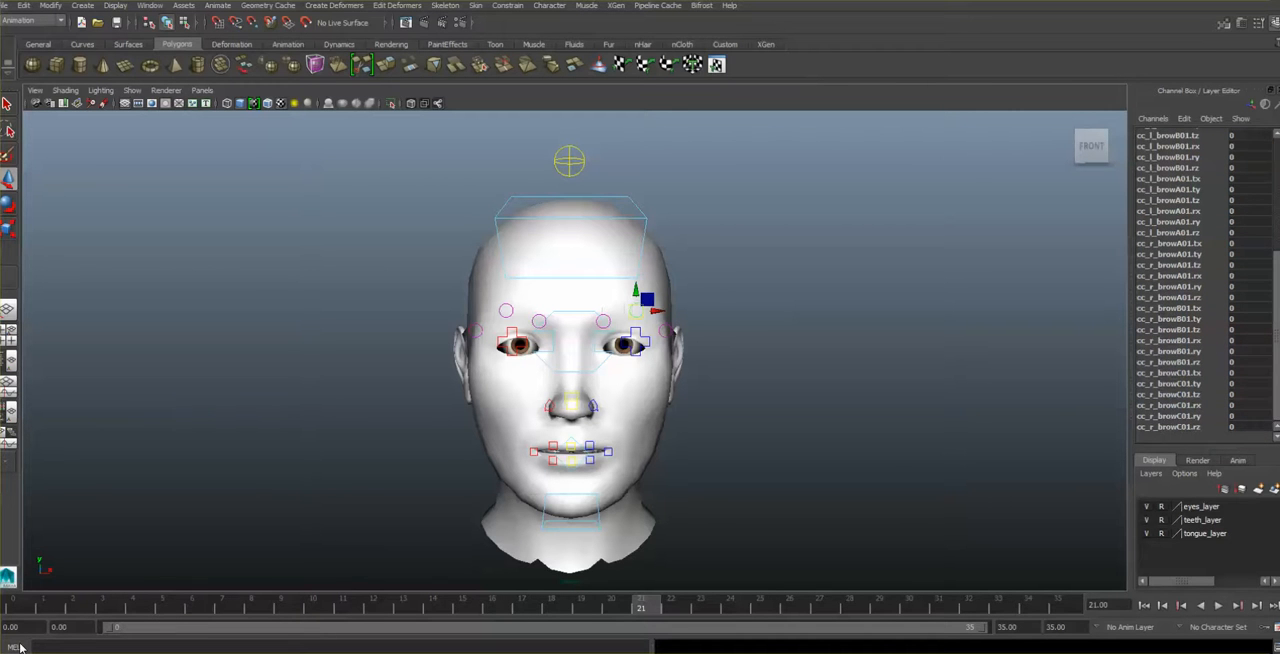
scroll(1175, 425, up, 5)
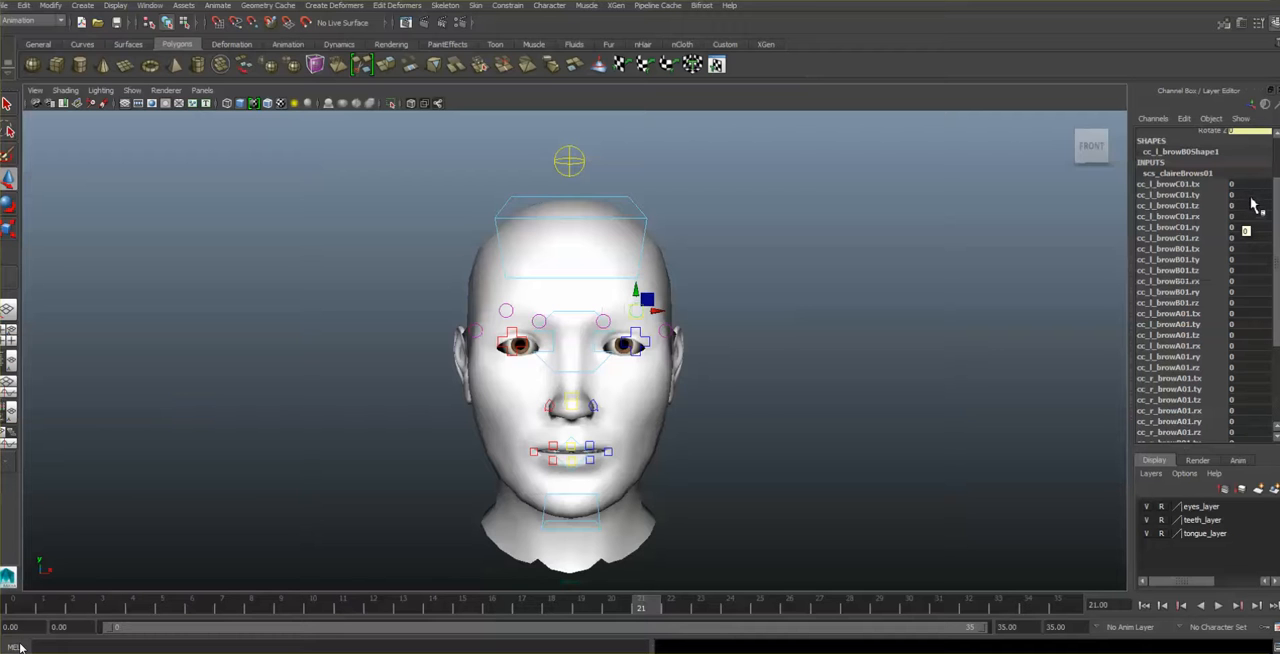
scroll(1278, 220, up, 2)
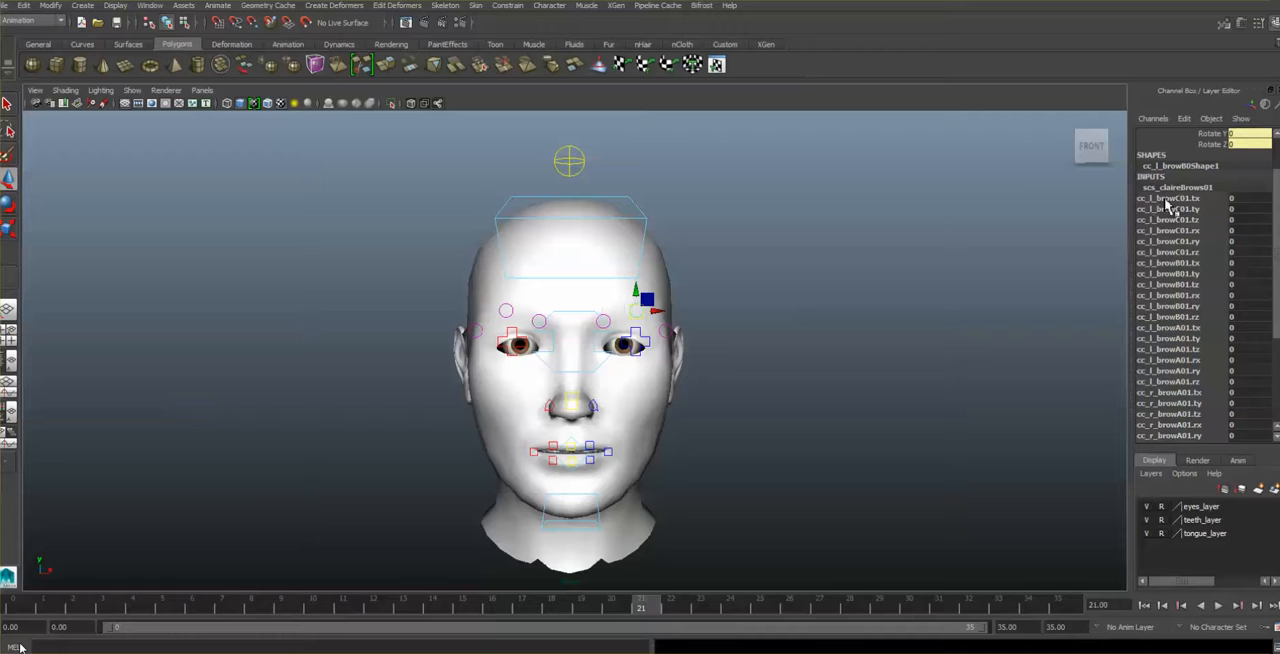
- Try a value of -1 for the cc_l_browC01.ty channel
click(1248, 209)
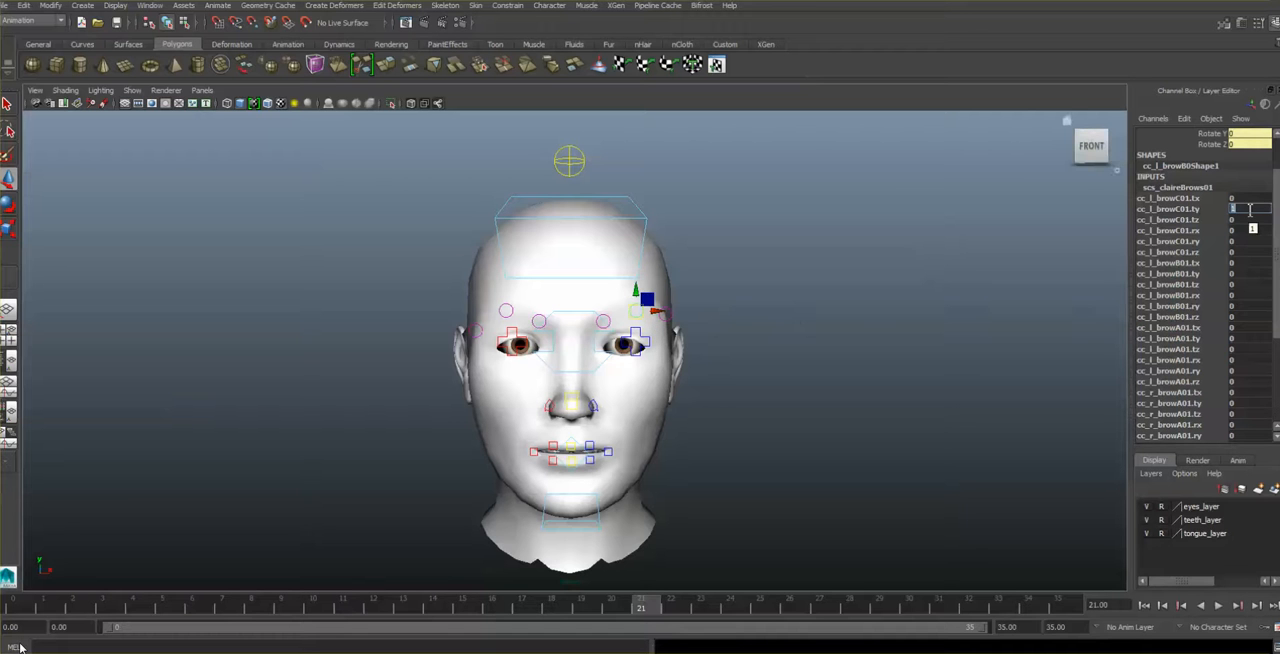
text(-1)
key(Return)
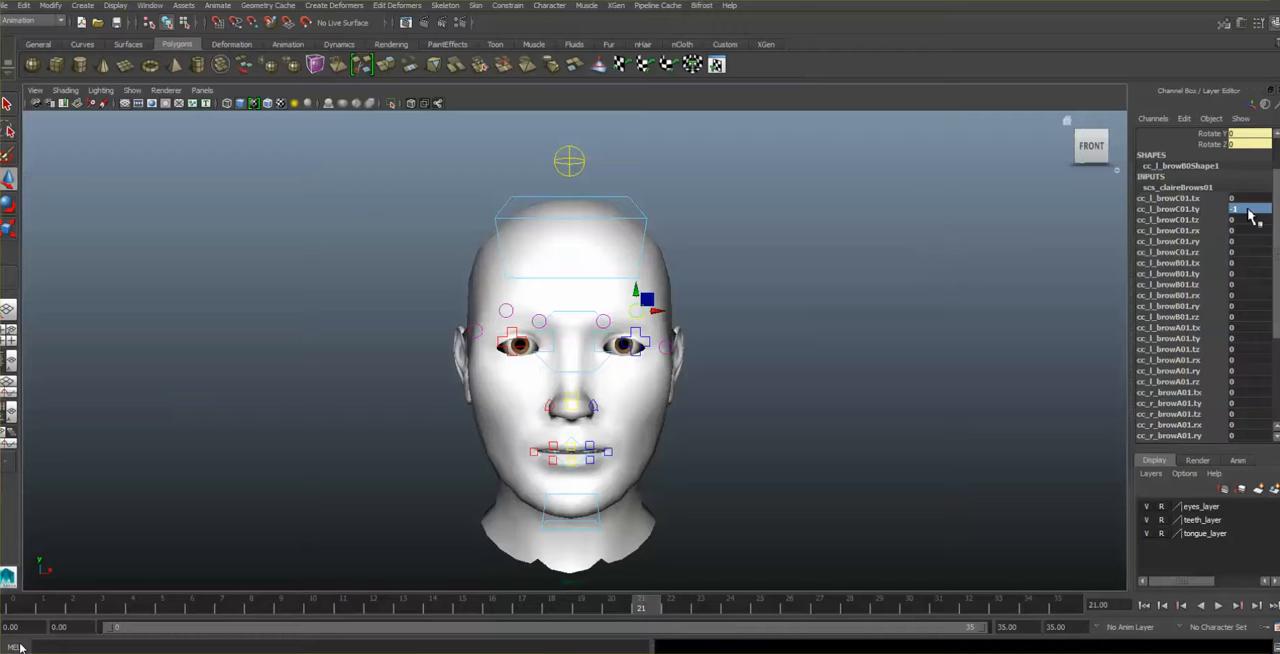
key(1)
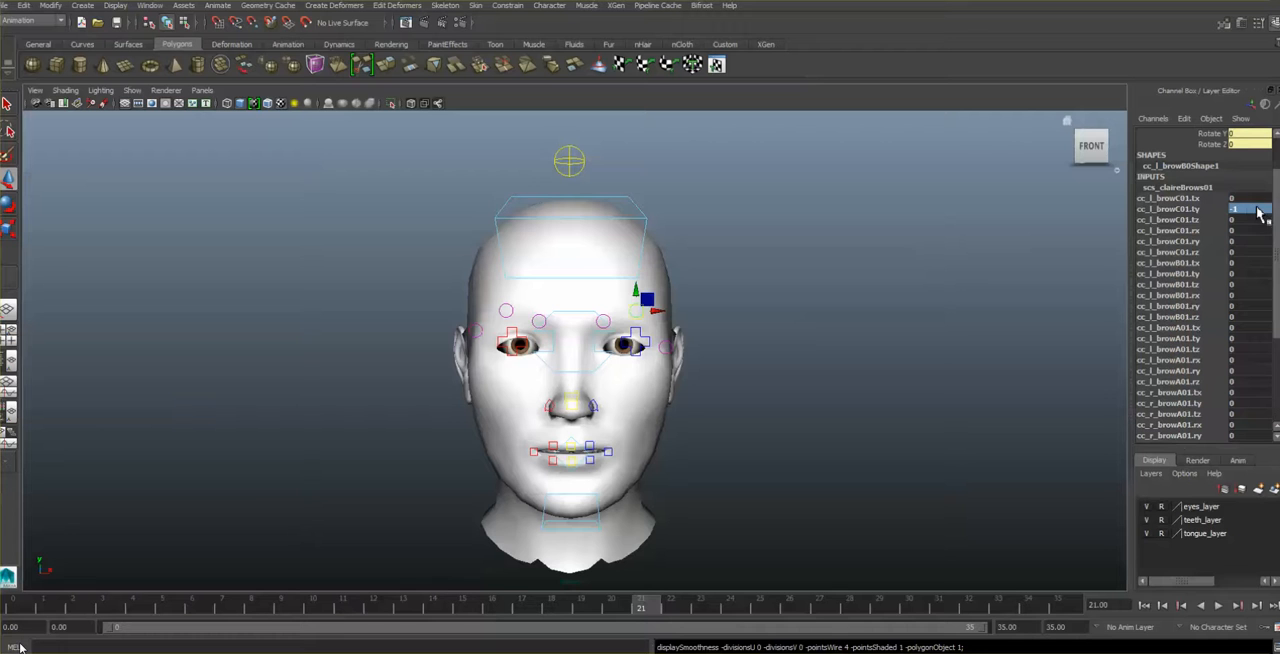
- Raise the left brow by setting cc_l_browC01.ty to 1 and cc_l_browB01.ty to 0.5
double_click(1258, 208)
text(1)
key(Return)
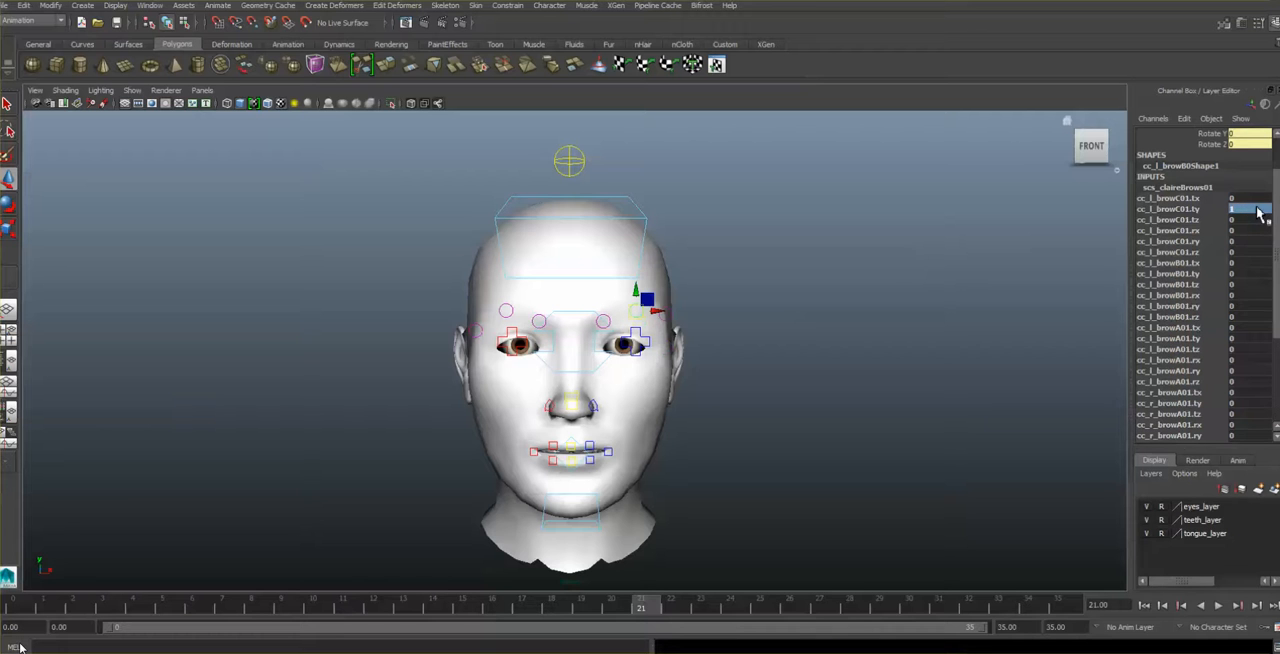
double_click(1238, 274)
text(1)
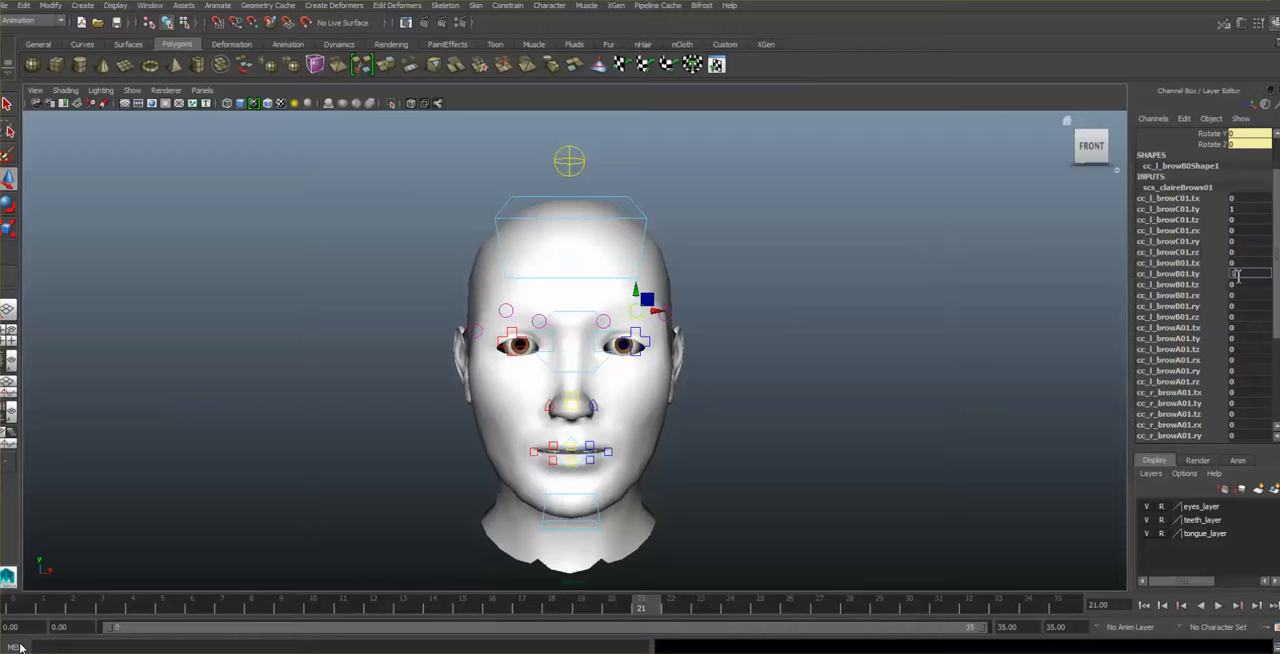
key(Return)
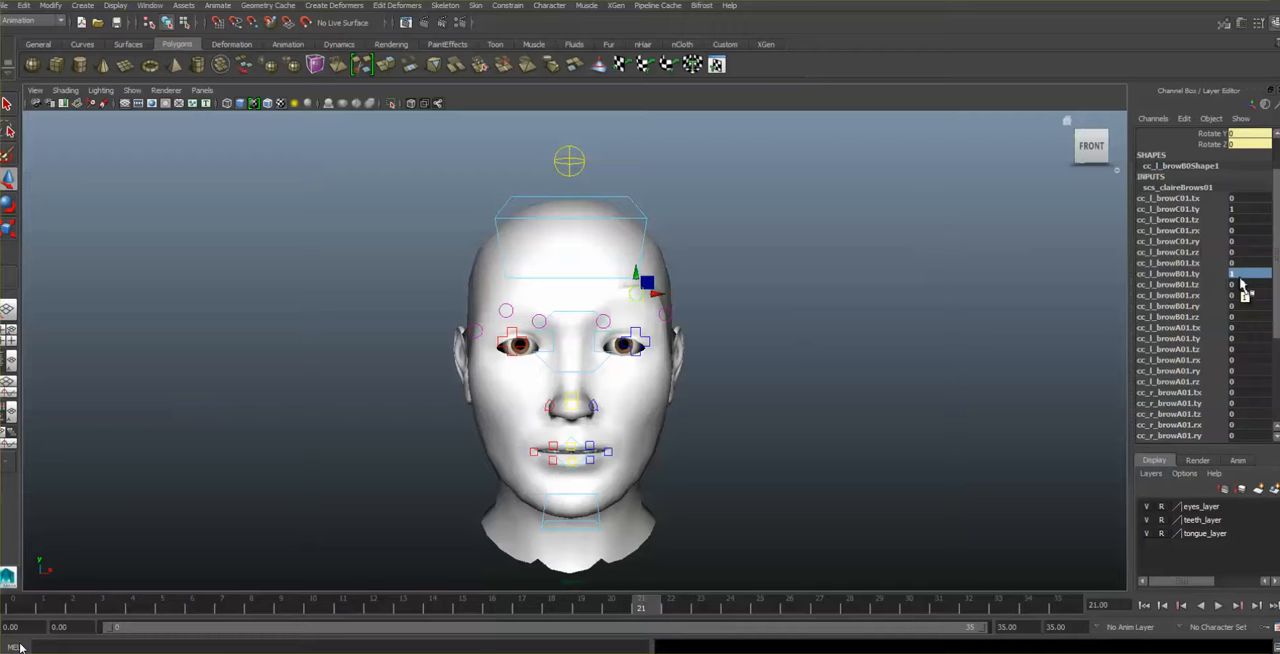
double_click(1240, 274)
text(.5)
key(Return)
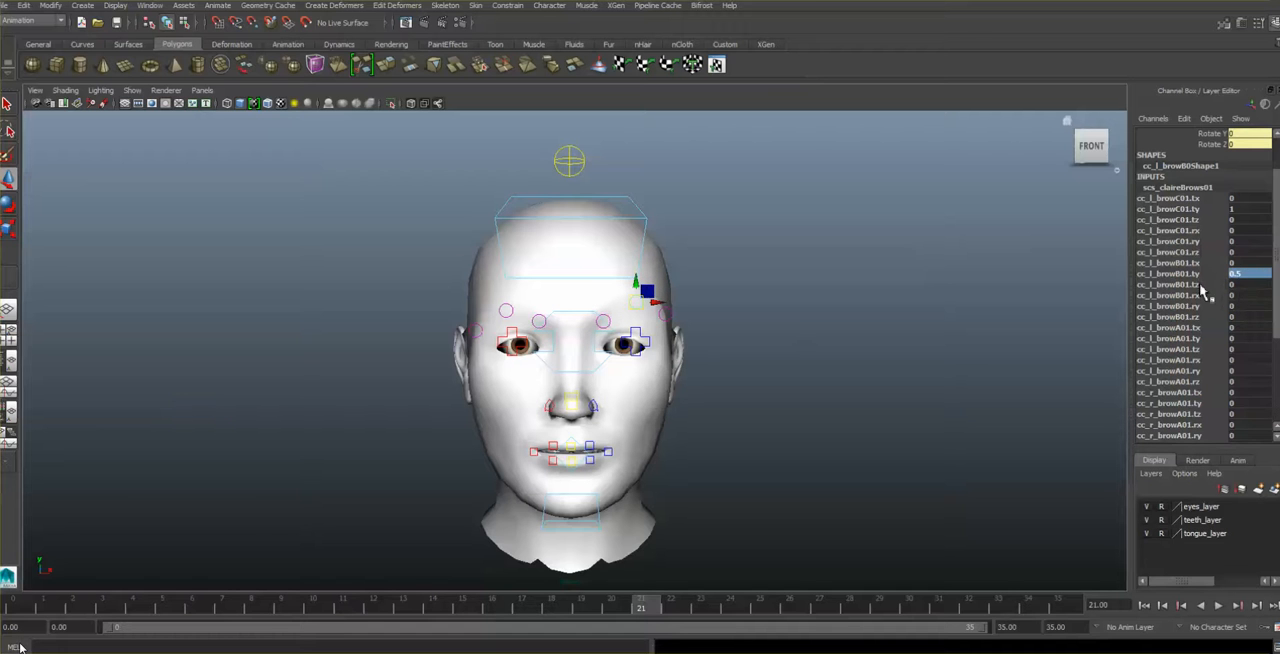
- Raise the inner left brow, trying cc_l_browA01.ty at 1 and settling on 0.5
click(1248, 339)
text(1)
key(Return)
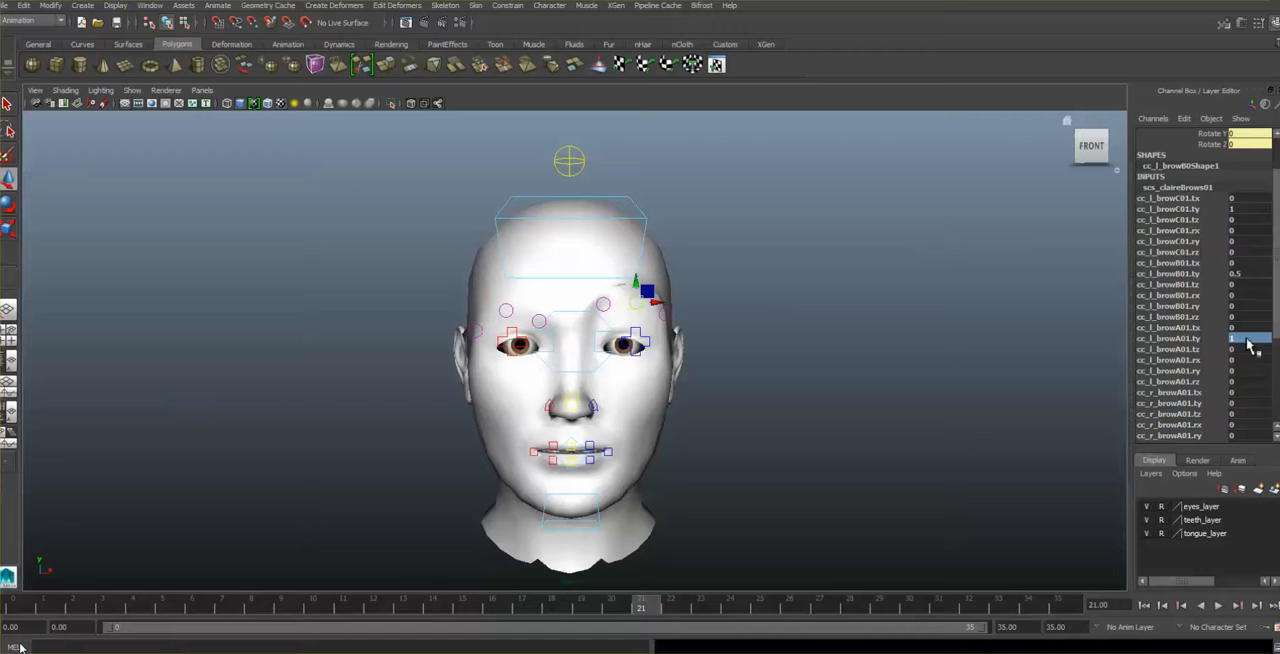
click(1248, 340)
text(0.5)
key(Return)
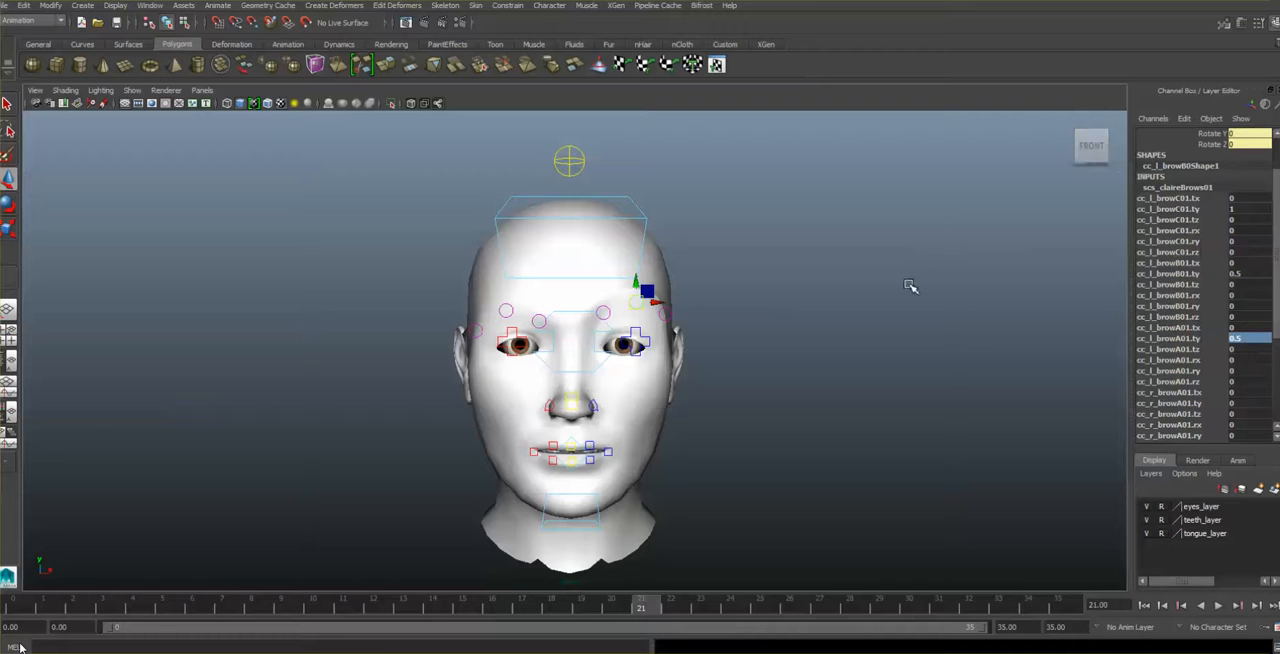
- Raise the right brow by setting cc_r_browA01.ty to 1 and cc_r_browB01.ty to 0.5
drag(1277, 273, 1277, 342)
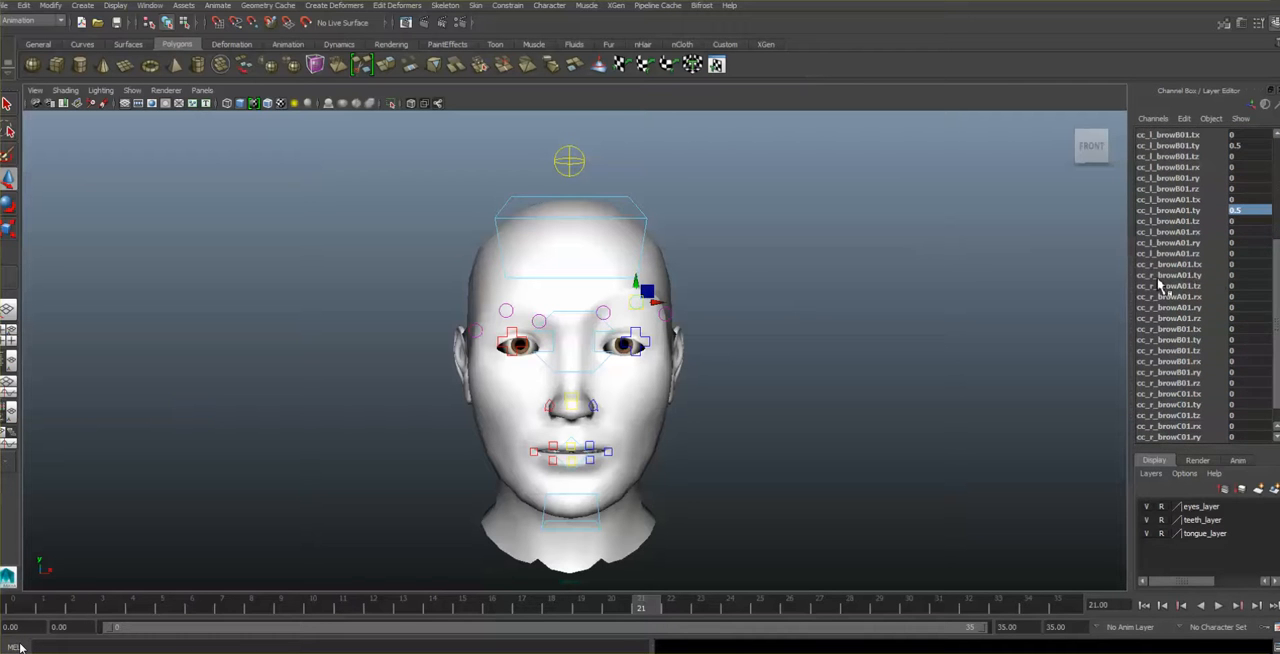
double_click(1240, 275)
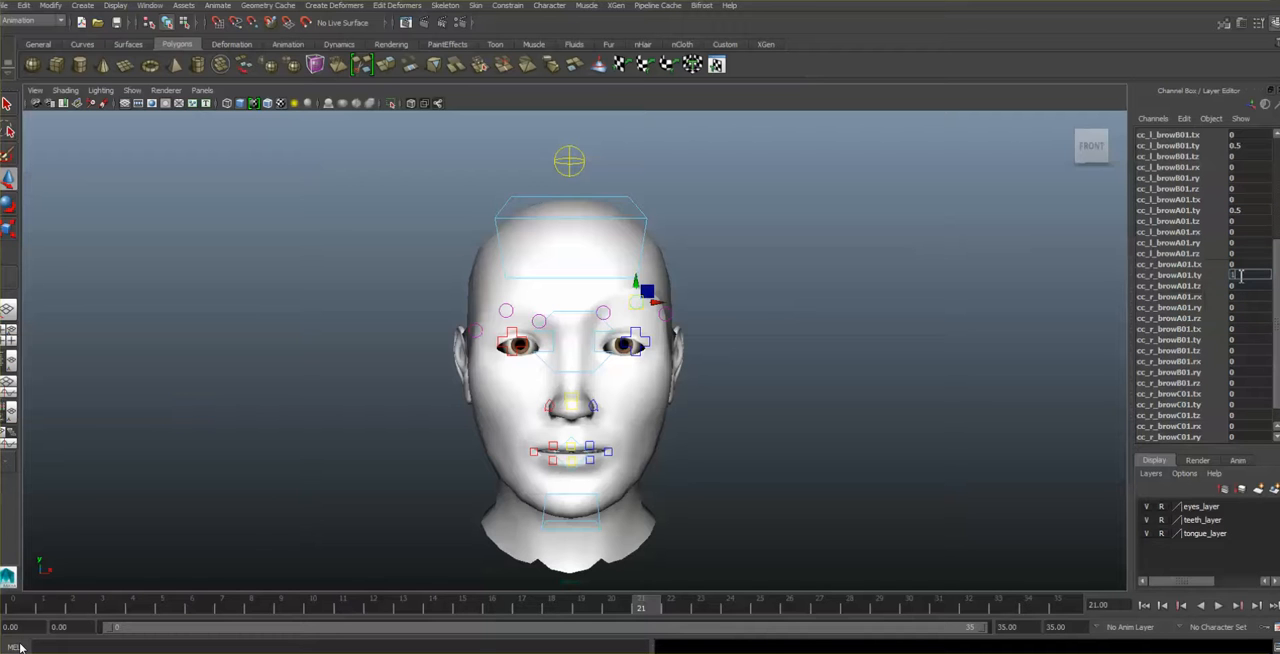
text(1)
key(Return)
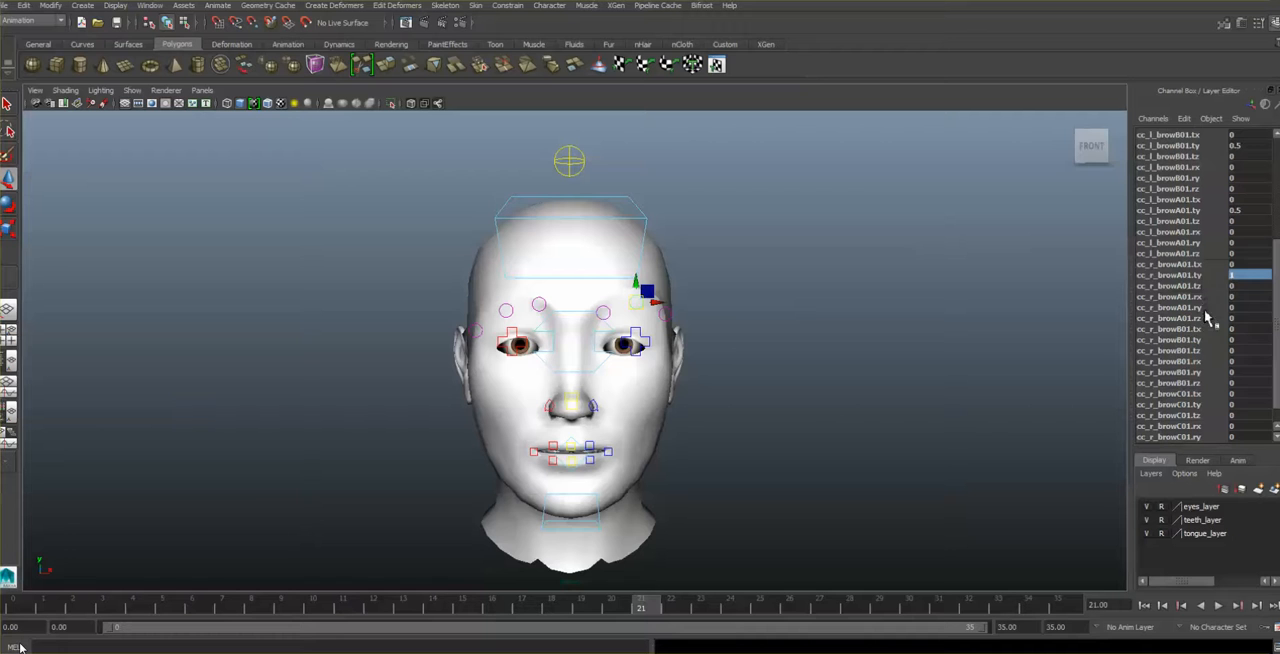
double_click(1240, 340)
text(1)
key(Return)
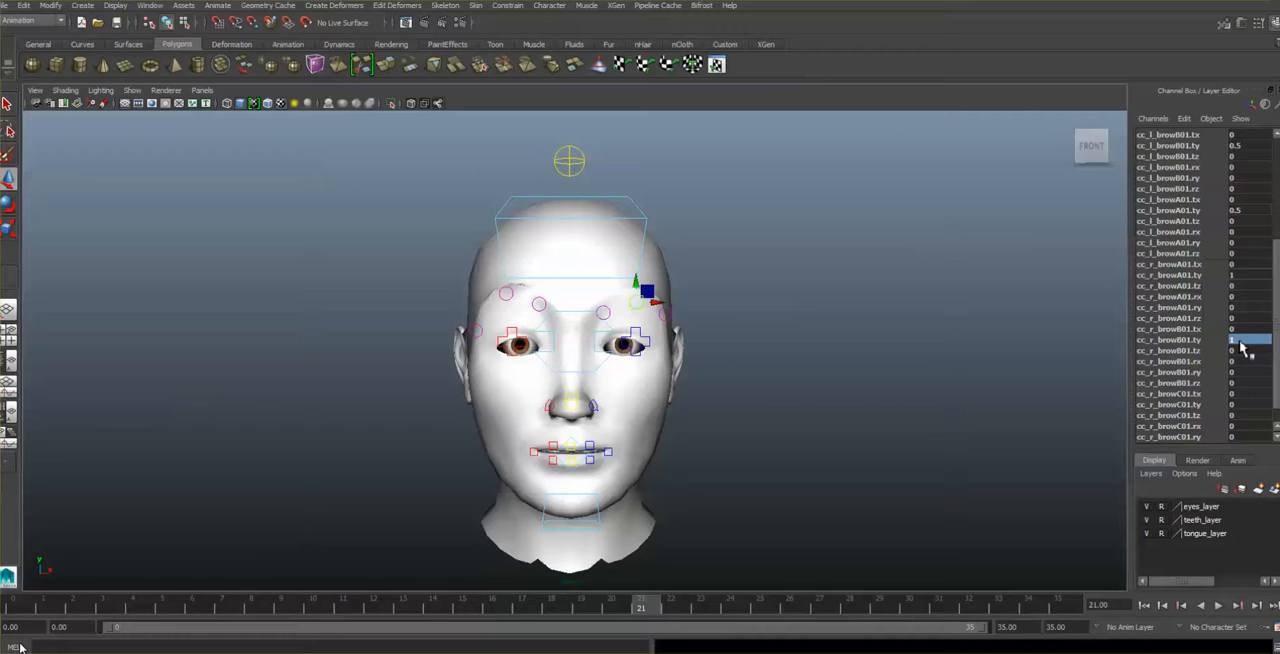
text(0.5)
key(Return)
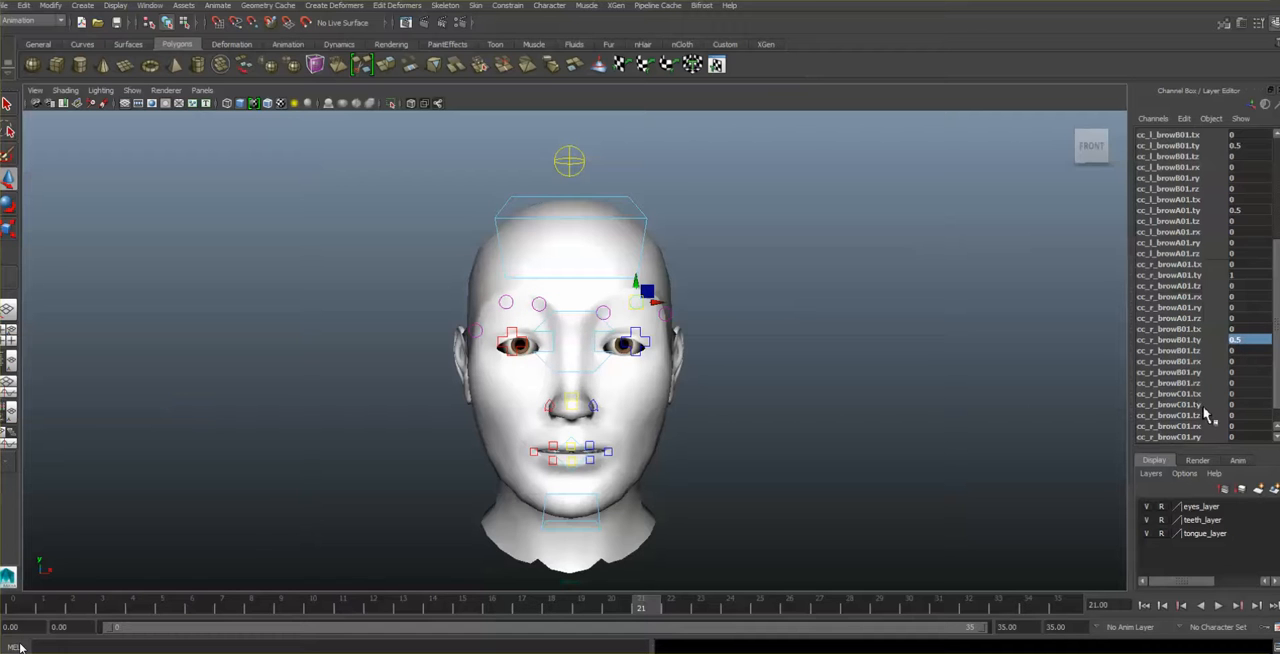
- Set cc_r_browC01.ty to 0.5 and key the raised brow pose at frame 8
click(1241, 404)
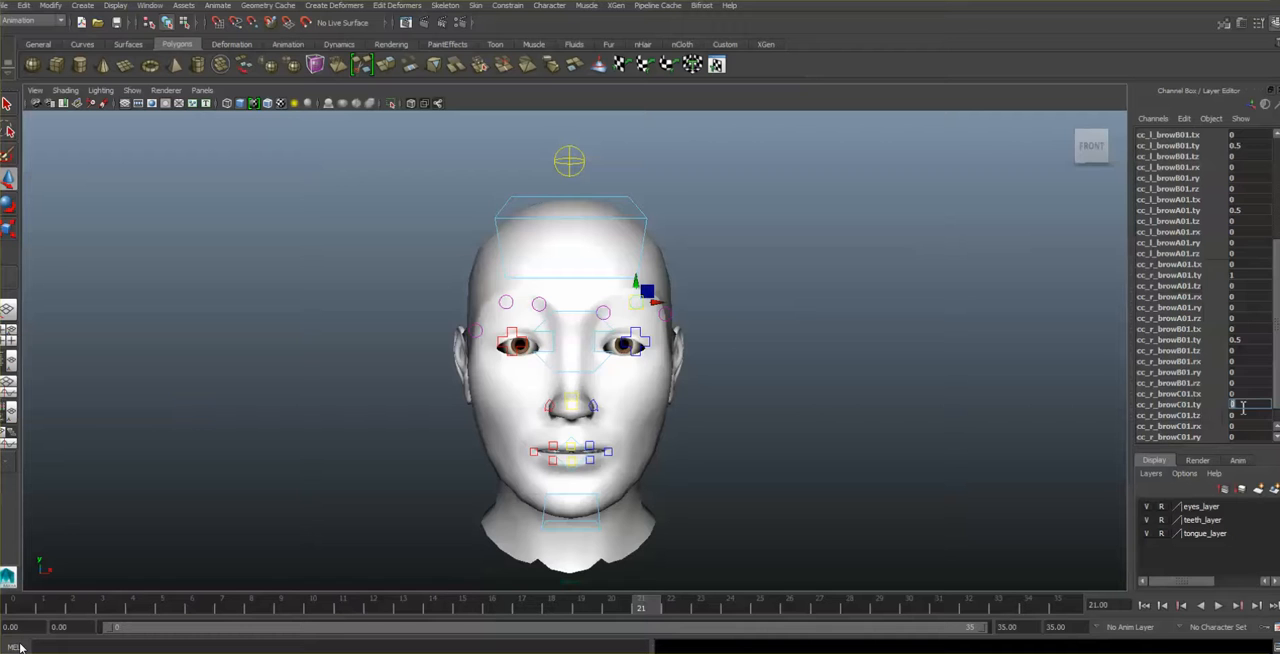
text(.5)
key(Return)
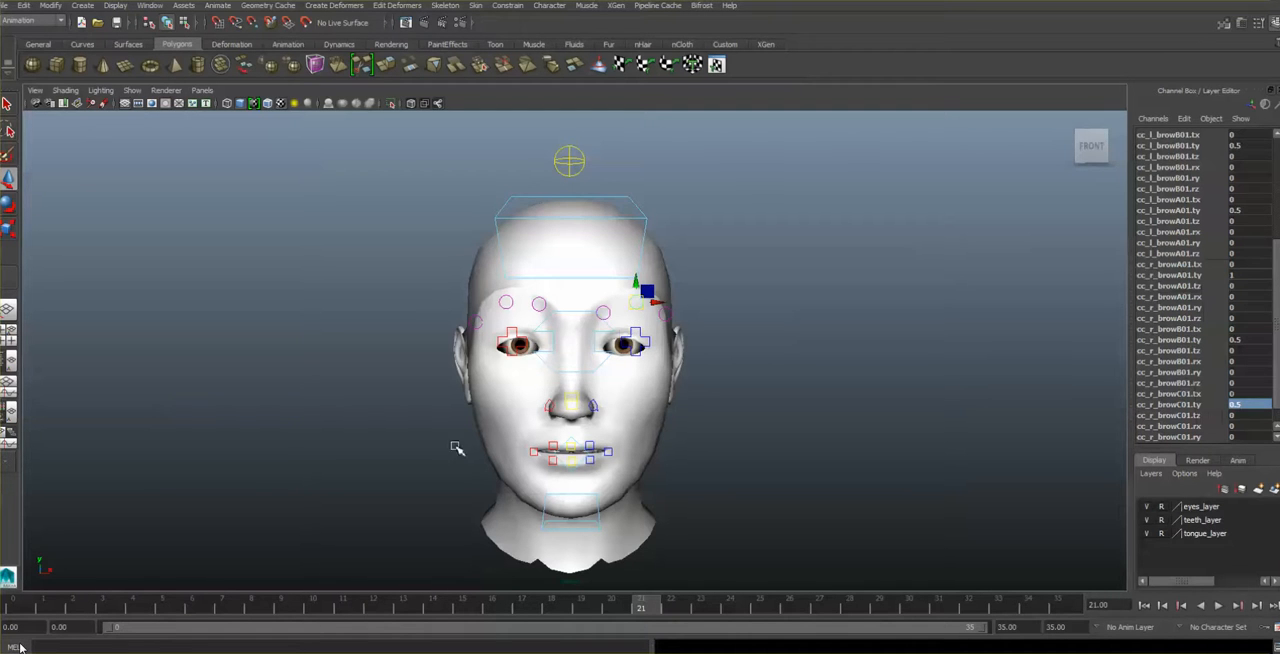
click(253, 611)
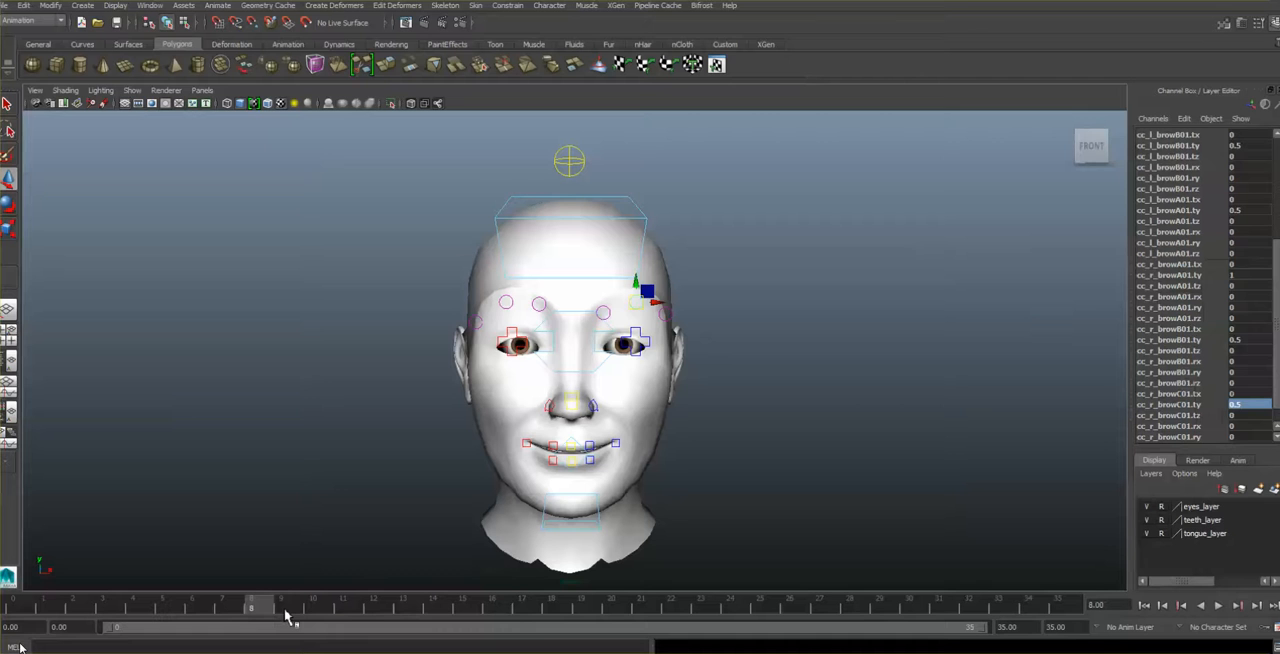
key(s)
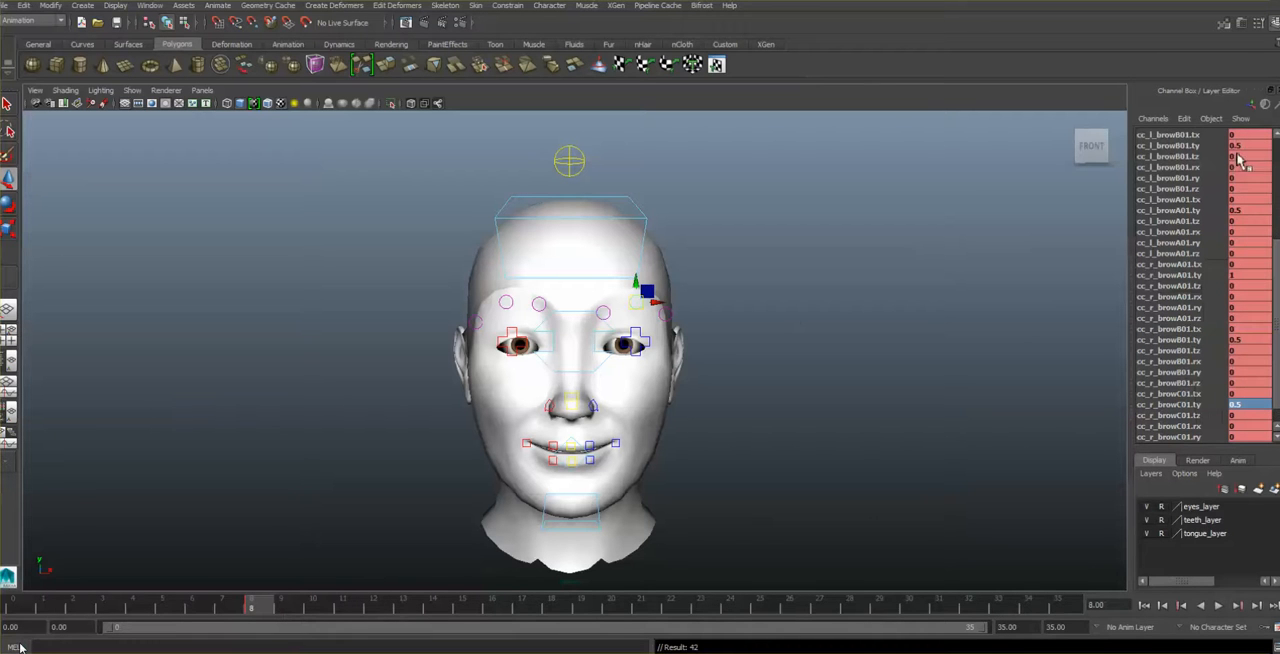
- At frame 3, reset cc_r_browB01.ty, cc_r_browC01.ty and cc_l_browA01.ty to 0
click(106, 607)
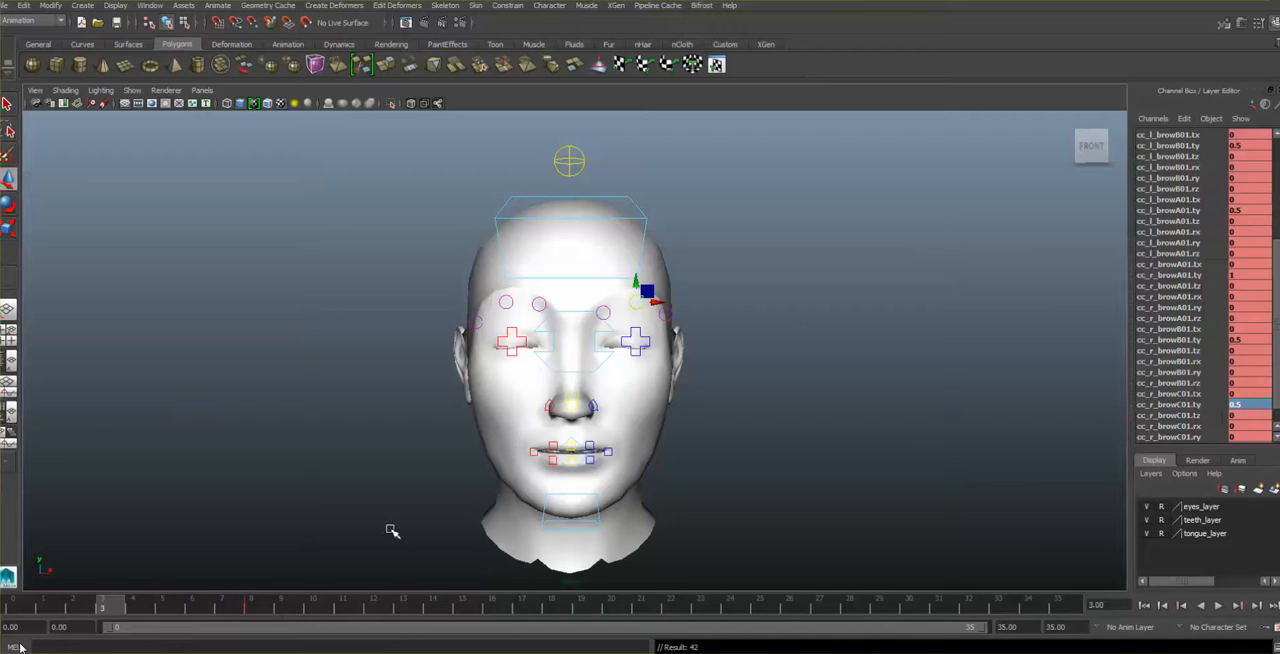
double_click(1253, 340)
text(0)
double_click(1250, 404)
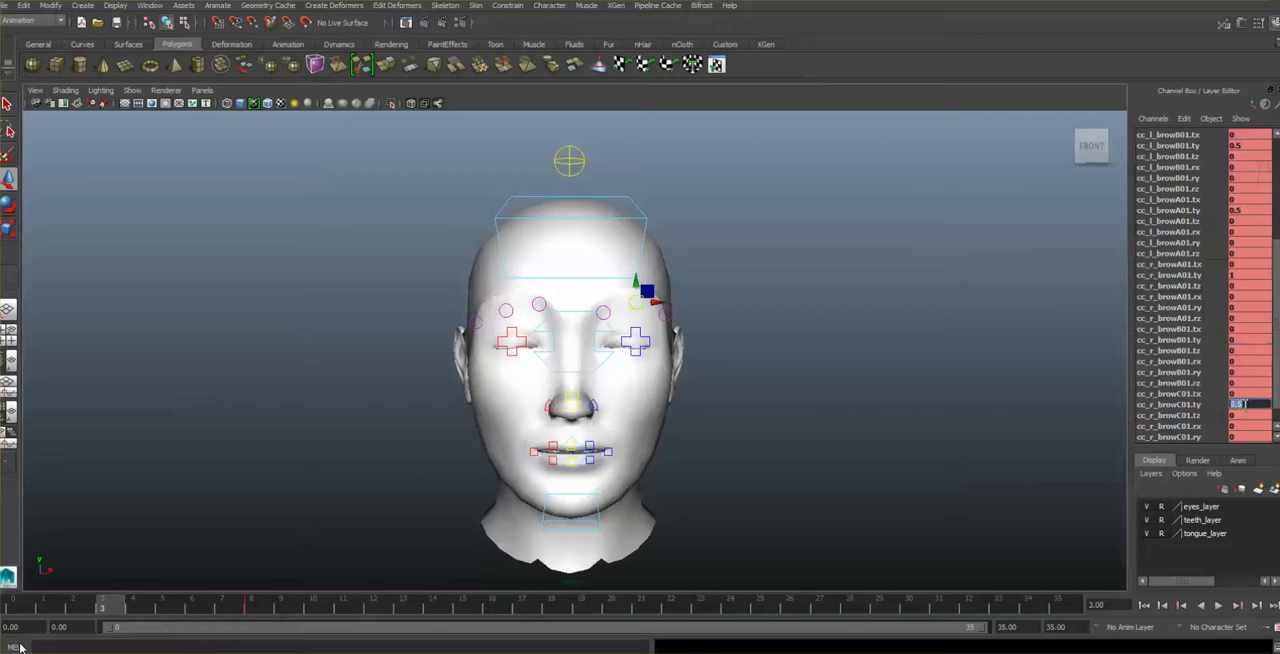
text(0)
double_click(1253, 210)
text(0)
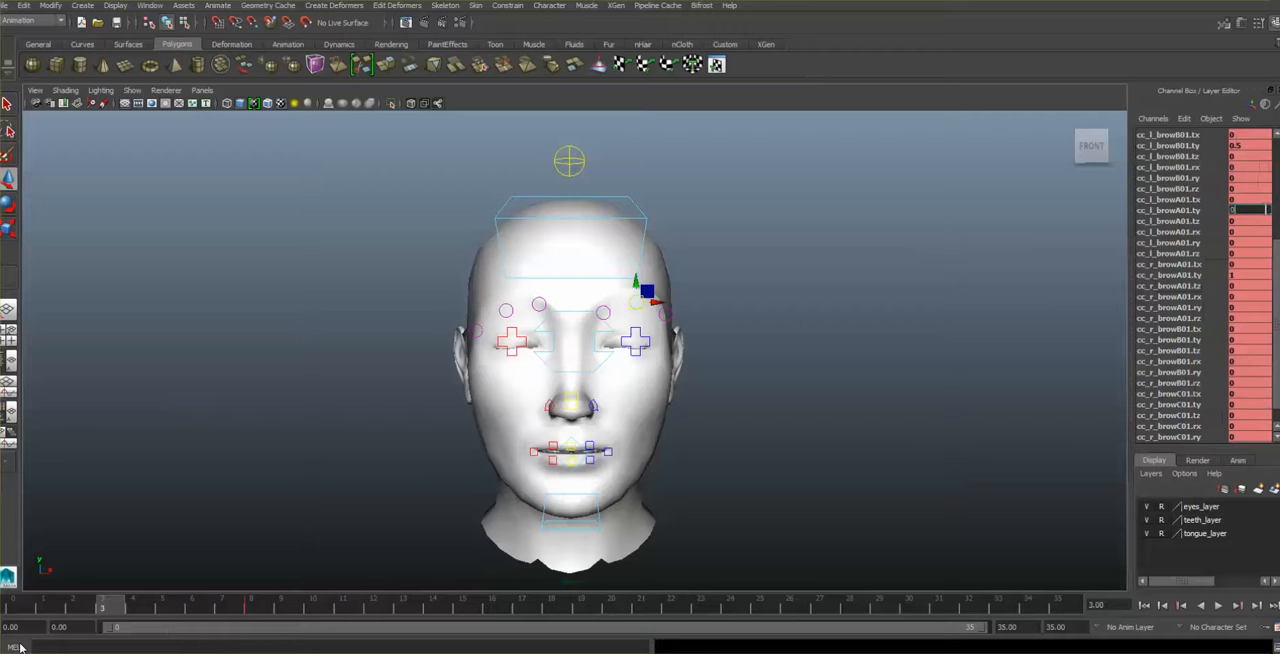
- Reset cc_l_browB01.ty, cc_l_browC01.ty and cc_r_browA01.ty to 0 and key the neutral brows at frame 3
scroll(1263, 192, up, 1)
scroll(1258, 174, up, 1)
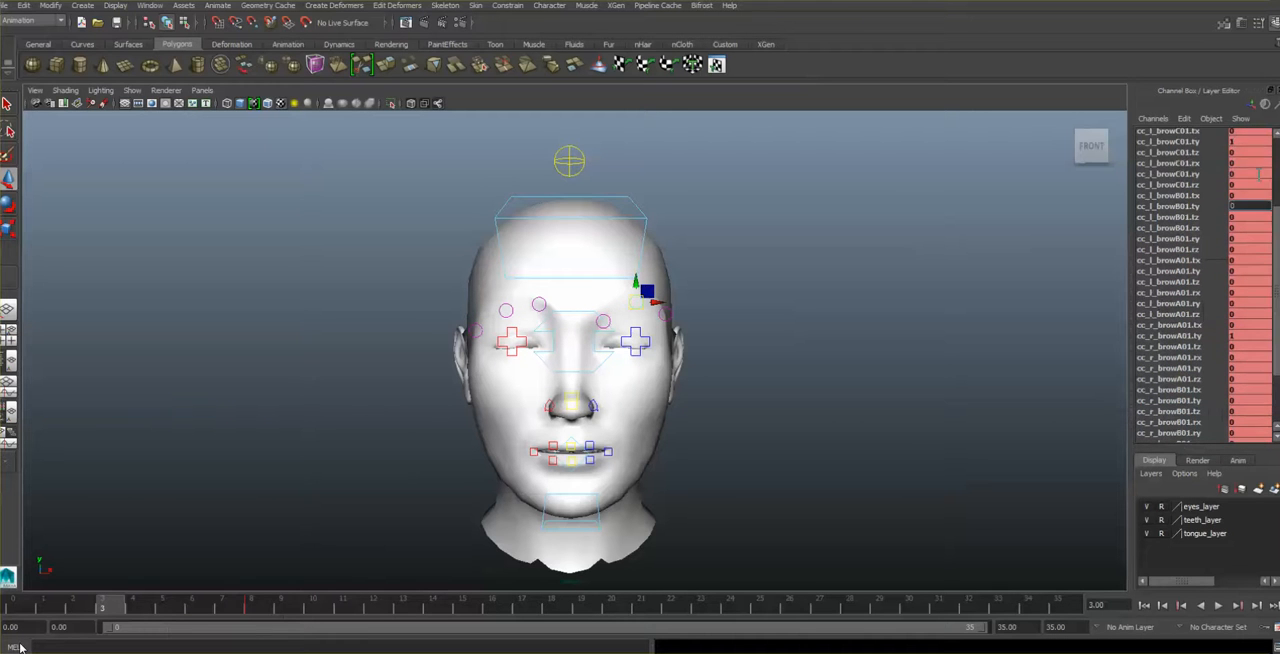
scroll(1259, 172, up, 2)
double_click(1250, 202)
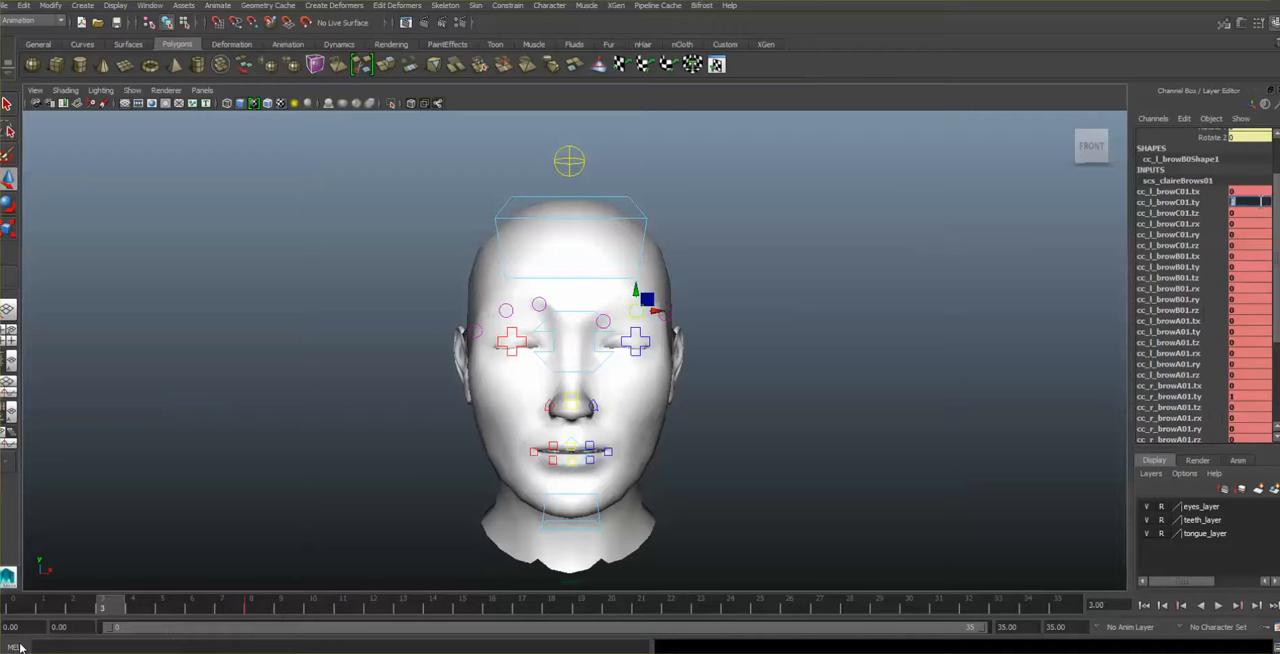
text(0)
double_click(1248, 396)
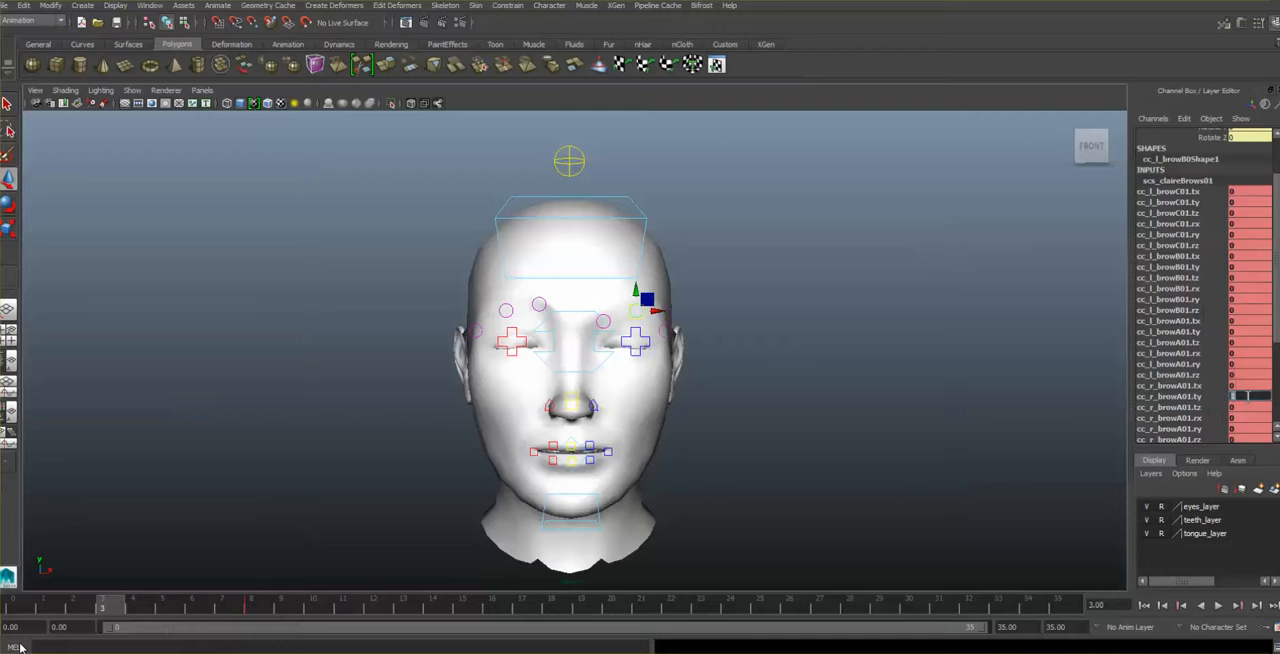
text(0)
key(Return)
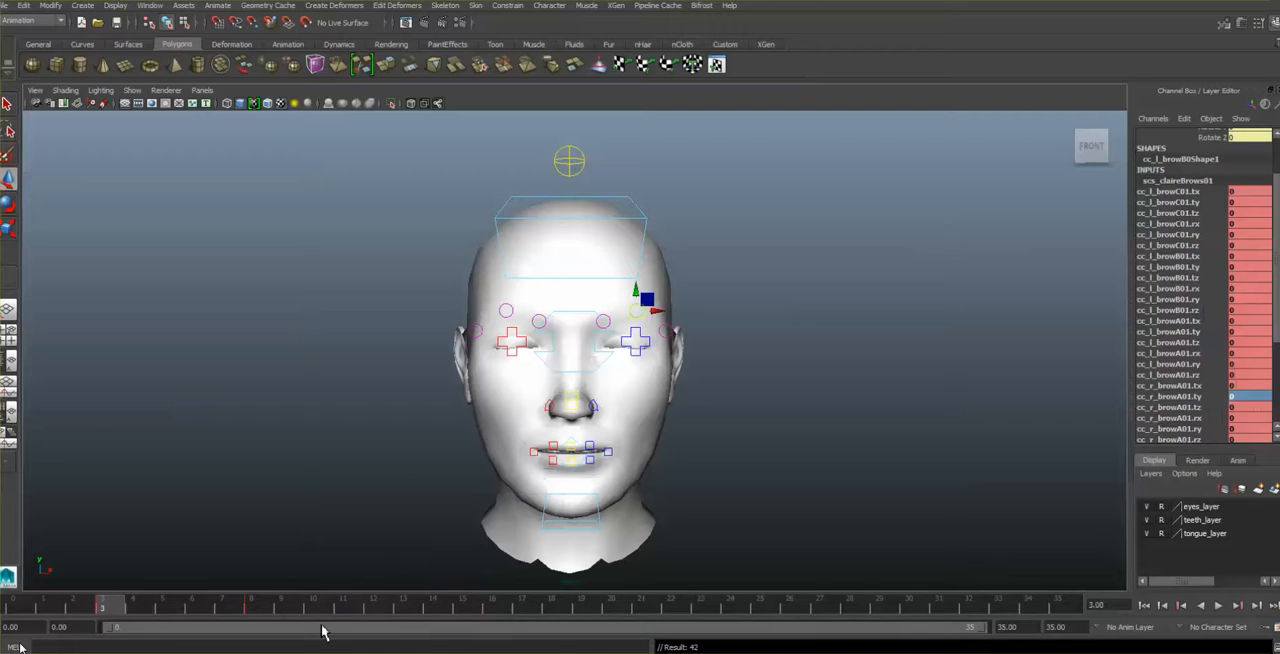
- Key the neutral brow pose at frame 15 and scrub the animation from frame 0 to 22
click(463, 609)
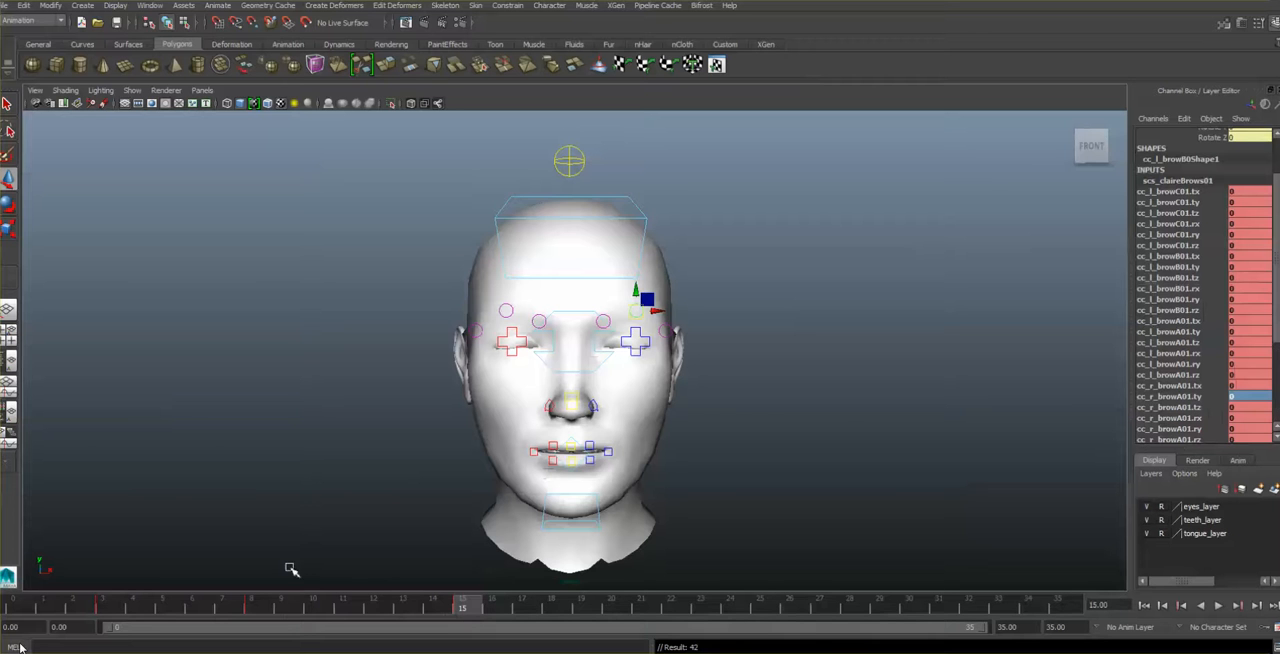
click(21, 609)
drag(21, 611, 670, 647)
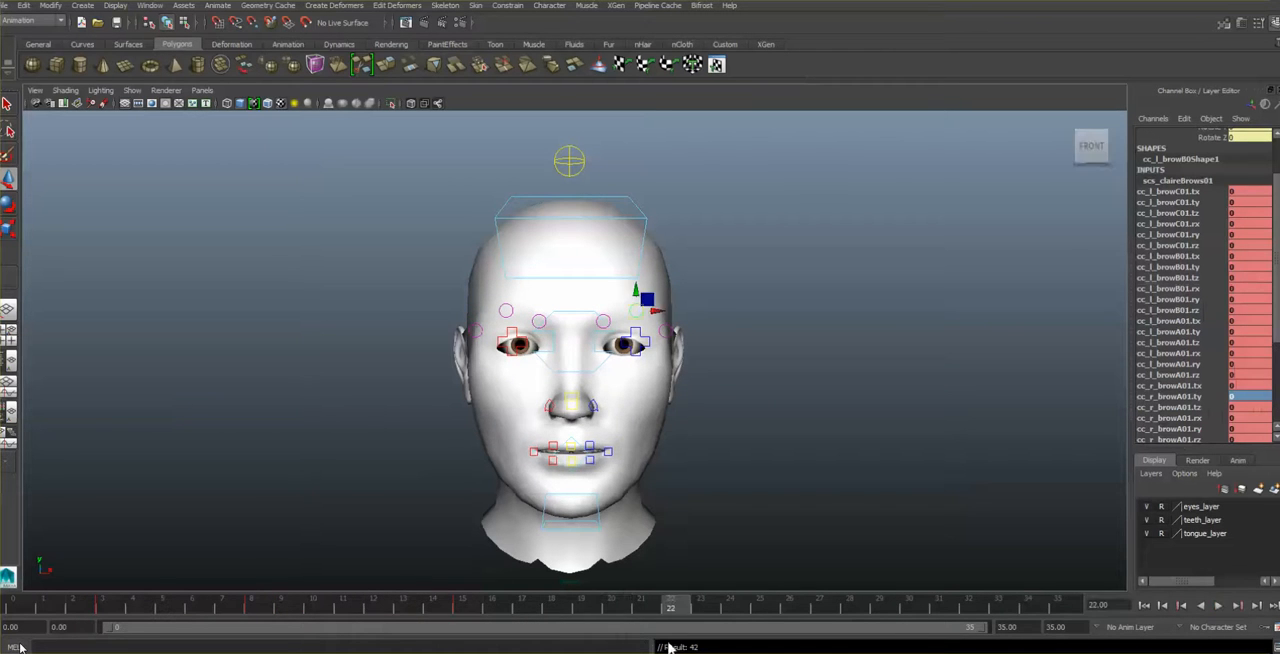